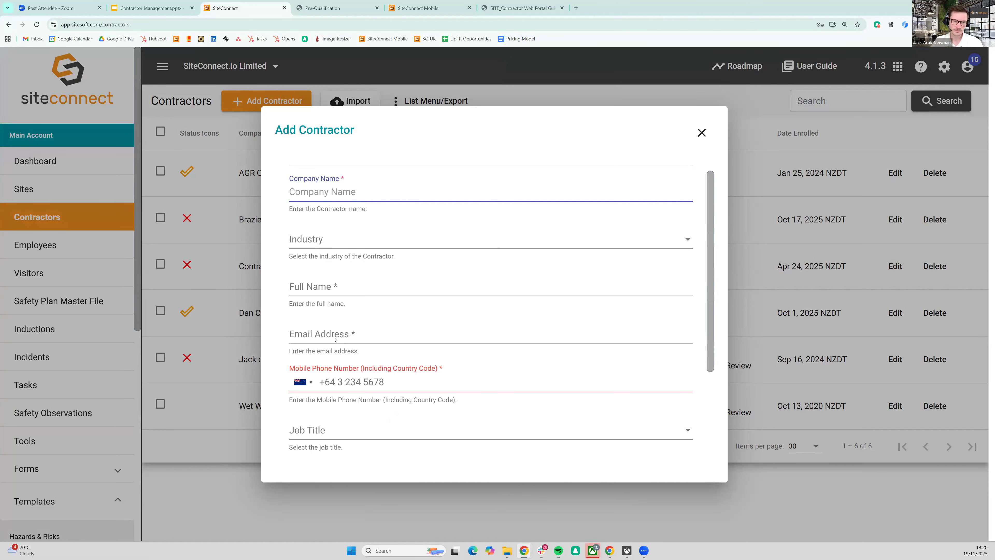
# Step: Search the existing companies in the Add Contractor form for "Fire" and browse the matches
pyautogui.scroll(1, 292, 231)
pyautogui.click(305, 163)
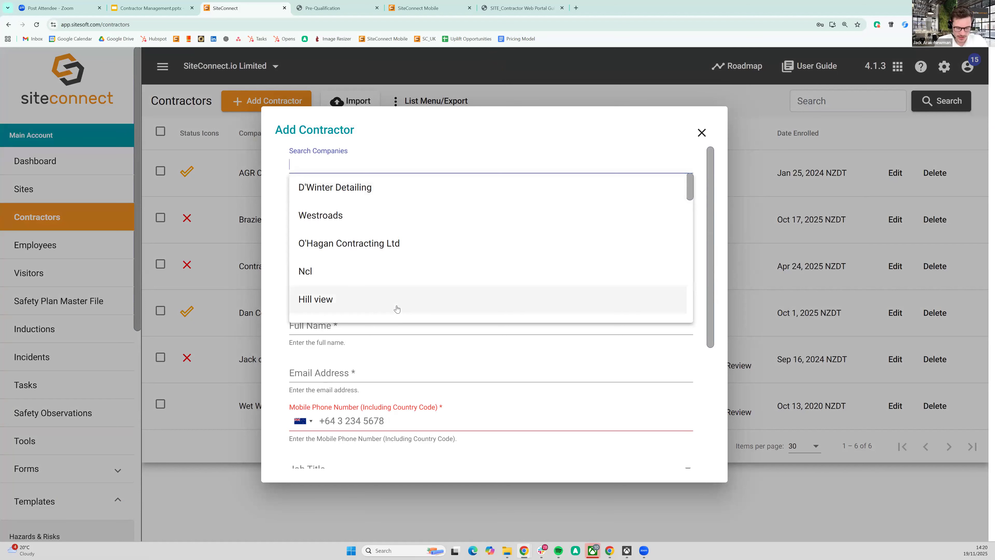
pyautogui.write('Fire')
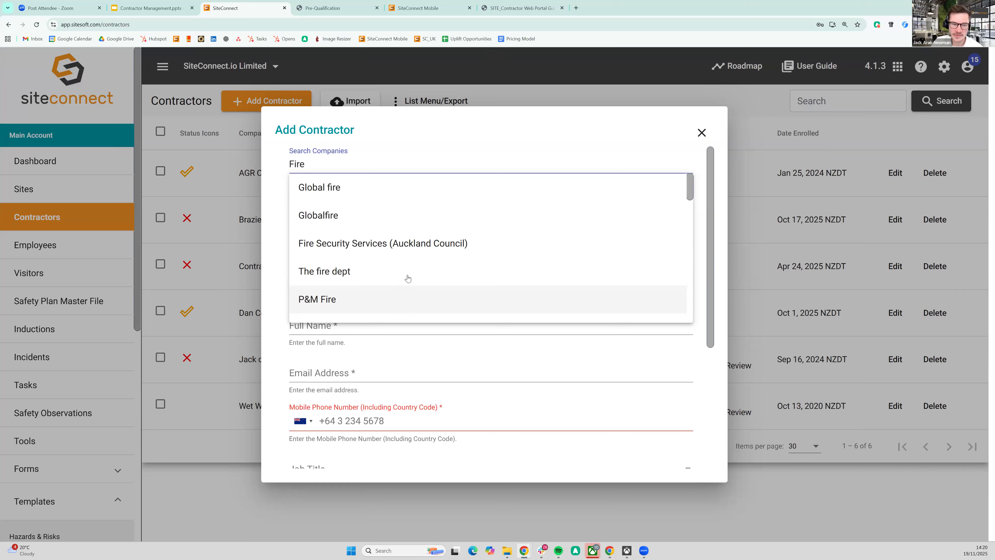
pyautogui.scroll(-1, 403, 271)
pyautogui.scroll(-10, 402, 271)
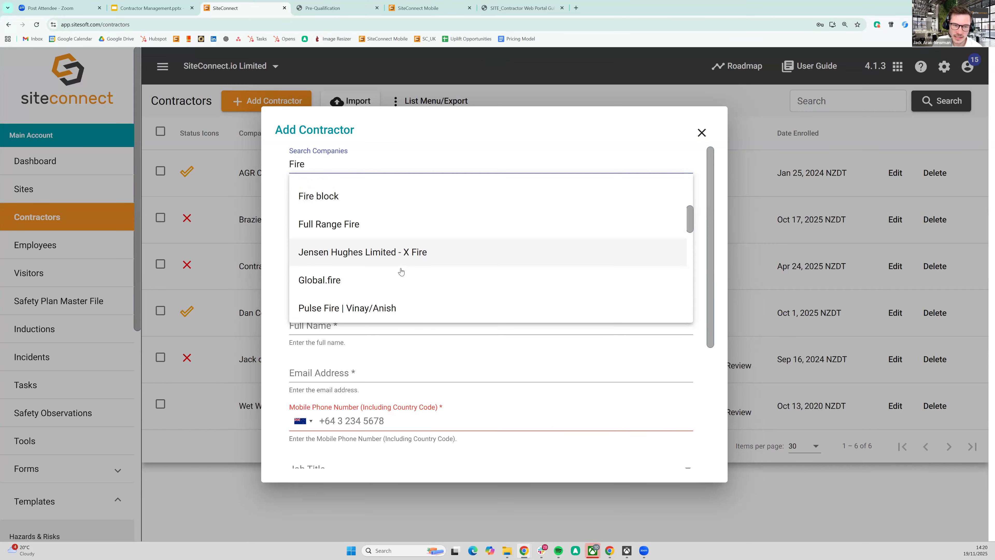
pyautogui.scroll(-8, 400, 272)
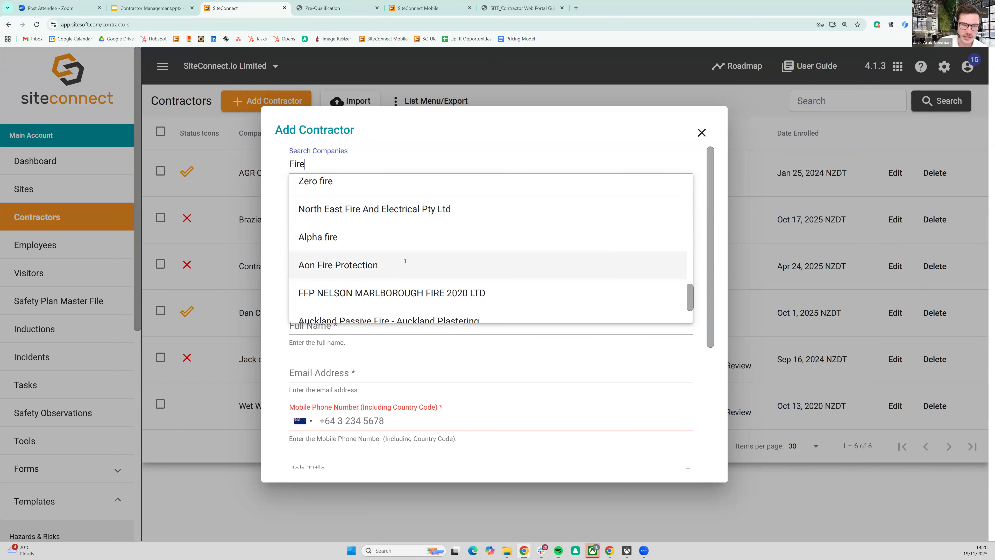
# Step: Search the existing companies for "civil", choose Kamano Civil Ltd, and open its main contact choices
pyautogui.press('BackSpace')
pyautogui.press('BackSpace')
pyautogui.press('BackSpace')
pyautogui.press('BackSpace')
pyautogui.write('civil')
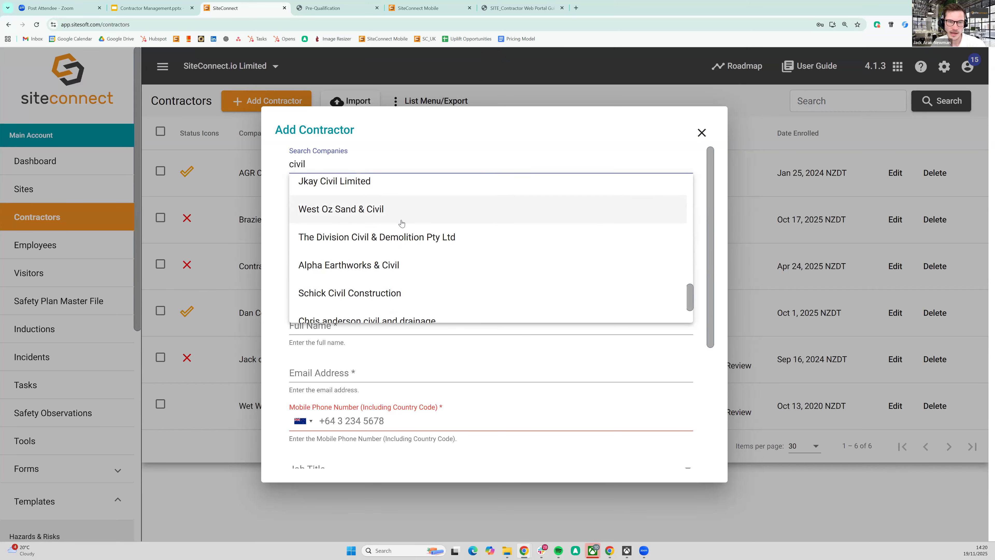
pyautogui.scroll(-2, 399, 227)
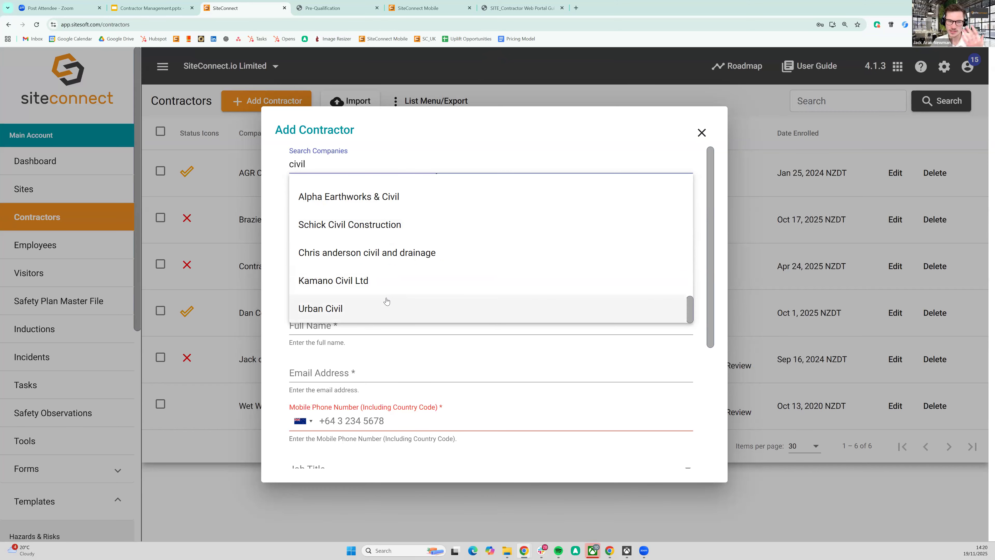
pyautogui.click(444, 295)
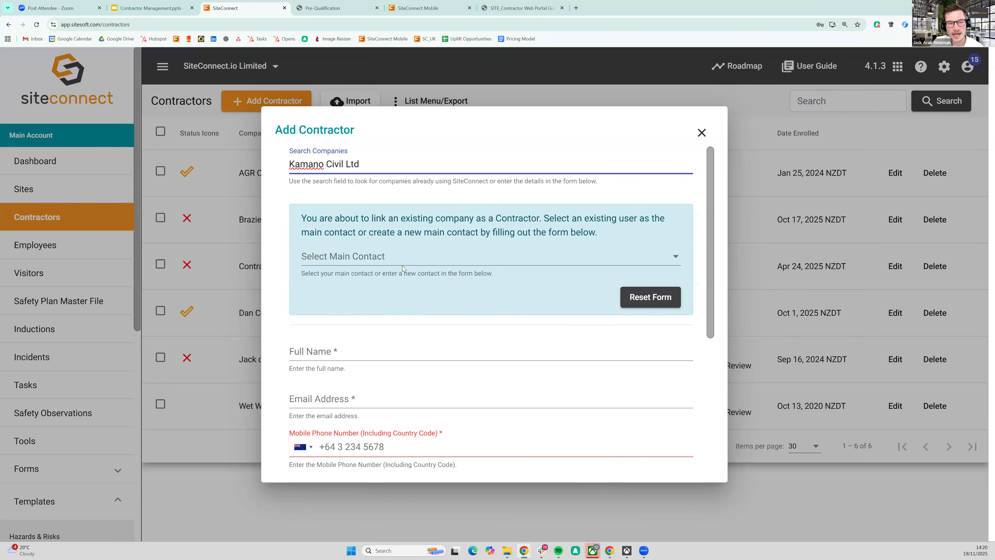
pyautogui.click(409, 264)
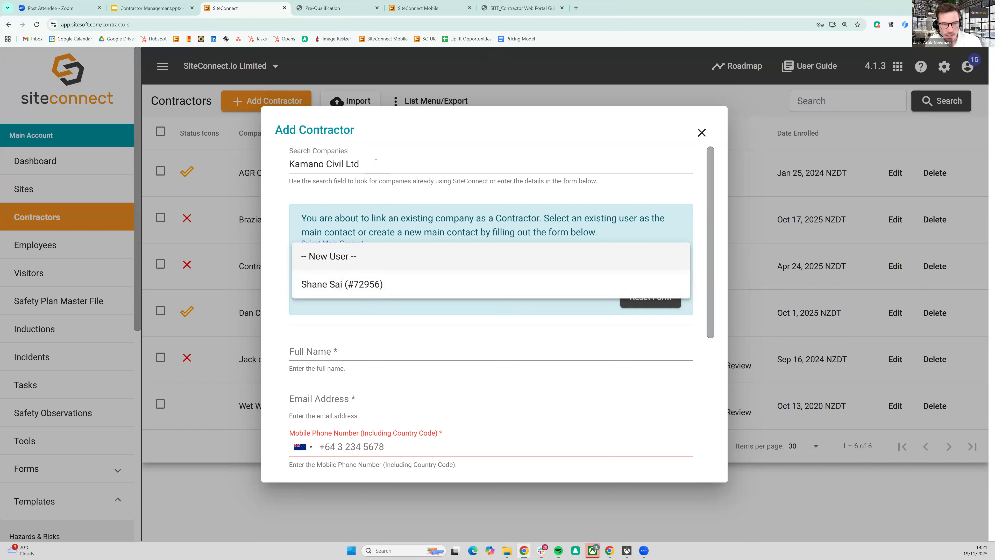
# Step: Replace the company search with "jack contract" and choose Jack contracting1 as the company to link
pyautogui.click(389, 167)
pyautogui.moveTo(389, 168); pyautogui.dragTo(263, 163)
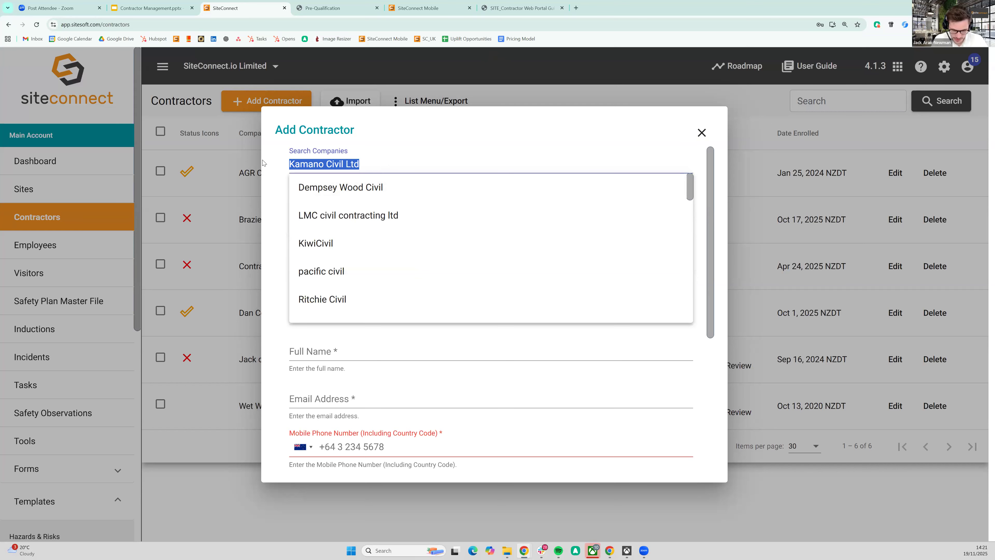
pyautogui.write('jack c')
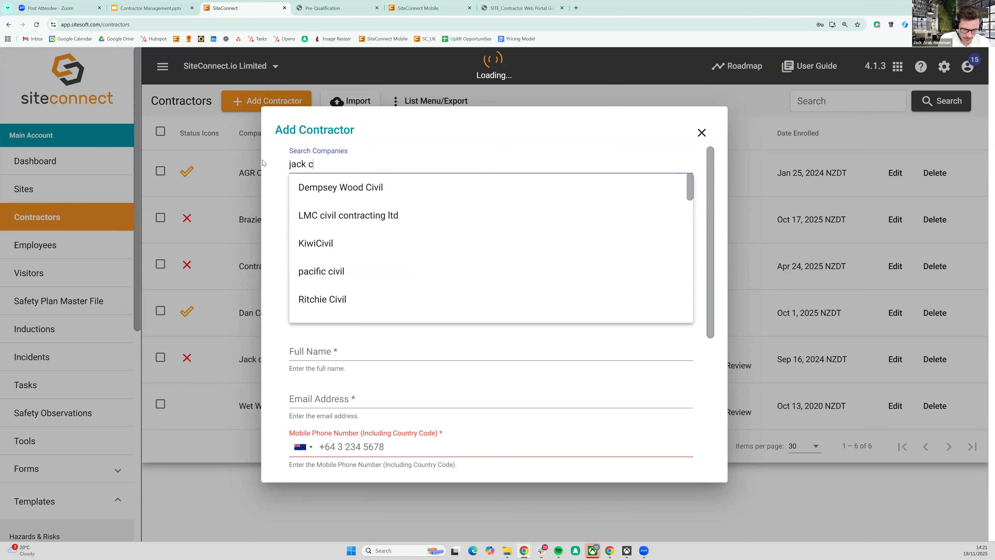
pyautogui.write('ontract')
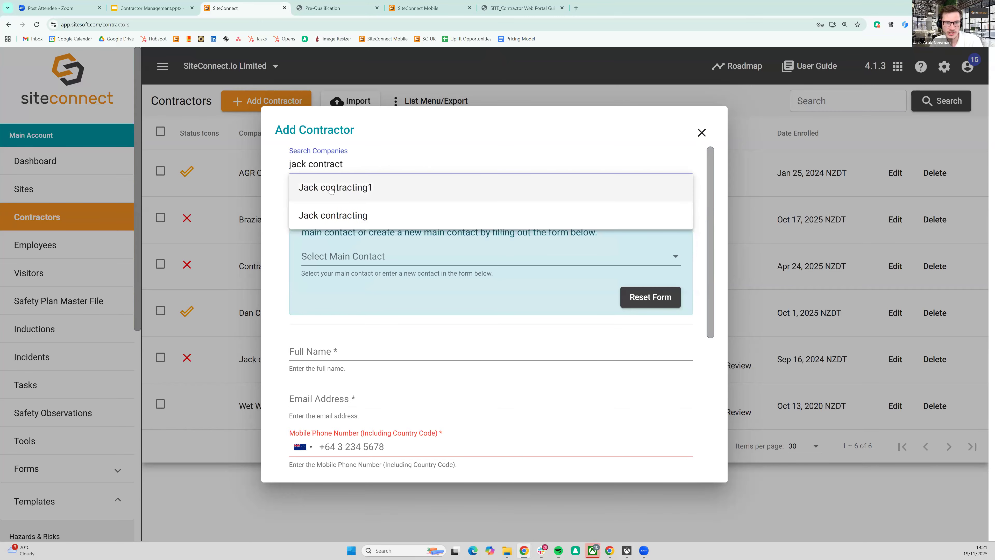
pyautogui.click(331, 188)
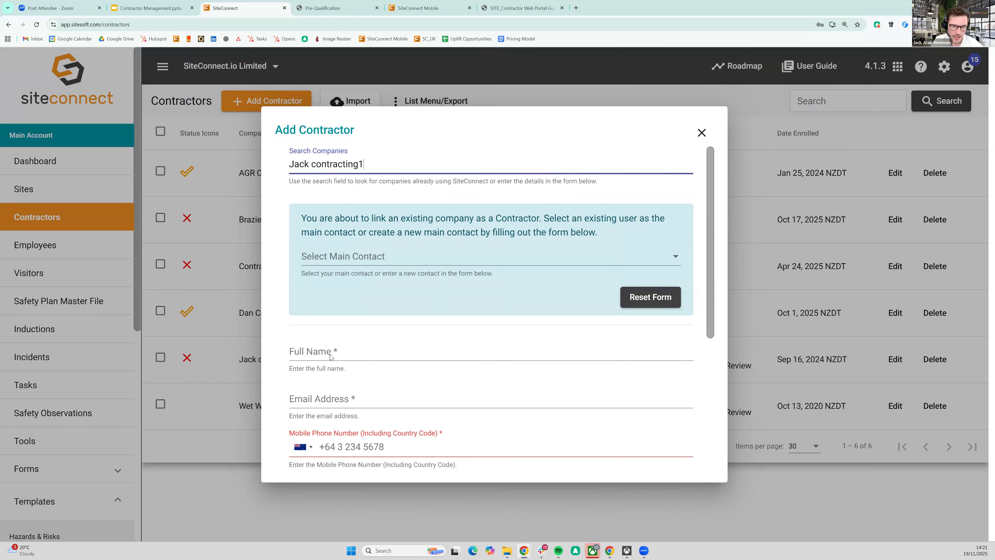
# Step: Select the company's existing user as the main contact and save the new contractor
pyautogui.scroll(-5, 331, 355)
pyautogui.scroll(5, 402, 287)
pyautogui.click(382, 266)
pyautogui.click(449, 286)
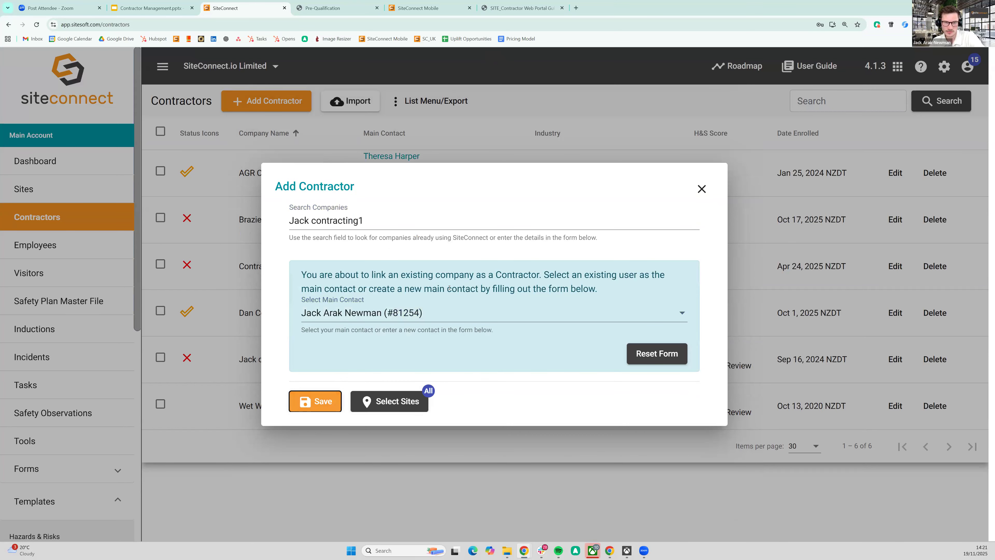
pyautogui.press('Return')
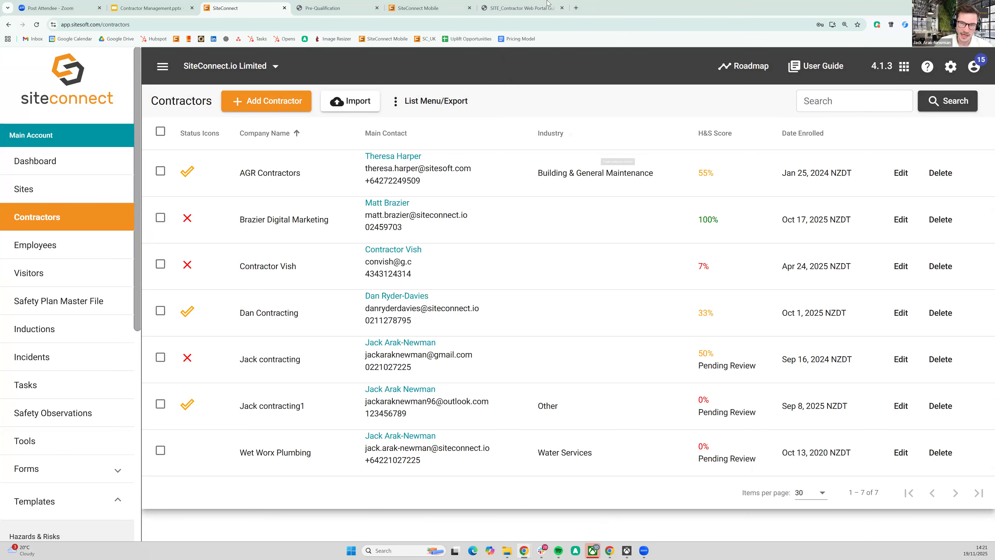
# Step: Open the Contractor Web Portal Guide PDF and read from its contents page to the Pre-Qualification via Email section
pyautogui.click(543, 8)
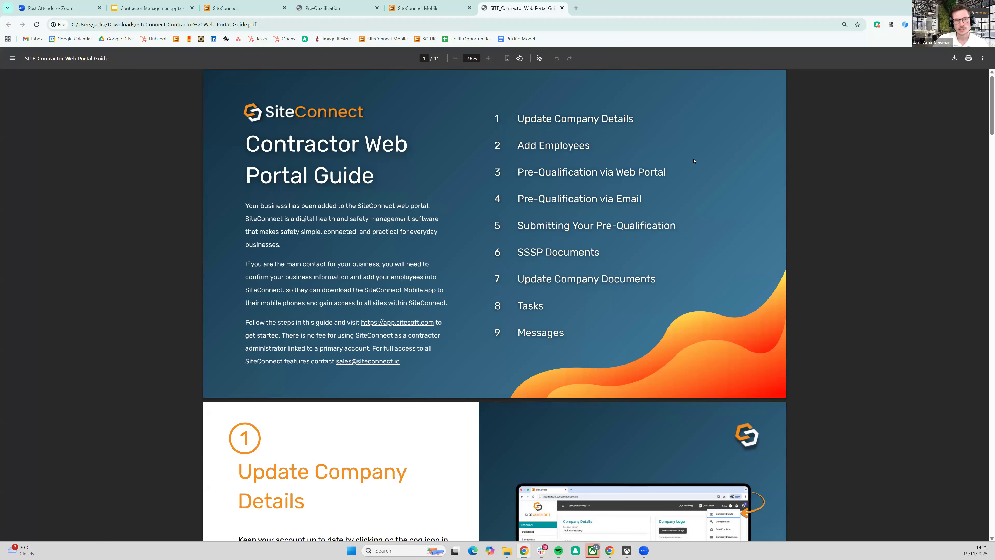
pyautogui.scroll(2, 693, 161)
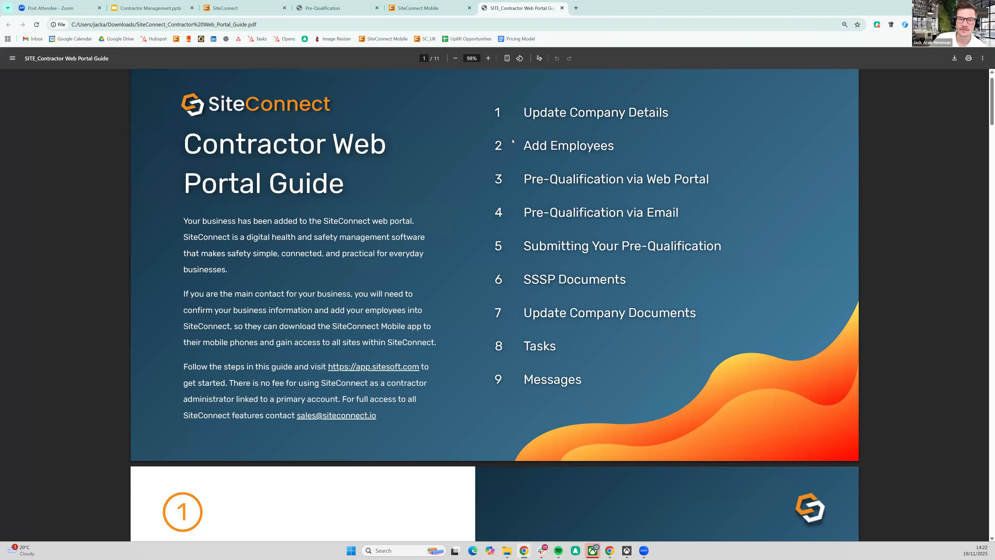
pyautogui.scroll(-8, 578, 230)
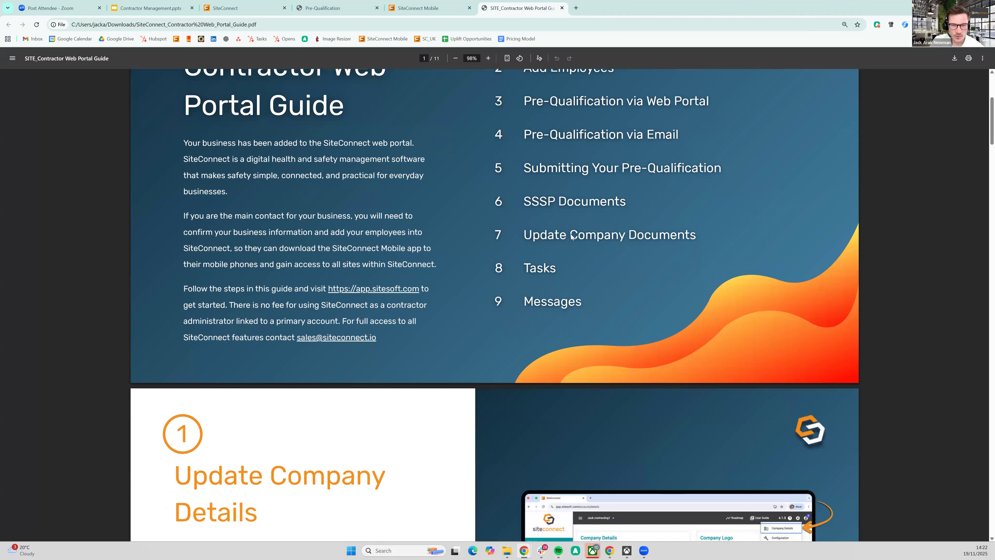
pyautogui.scroll(-3, 569, 250)
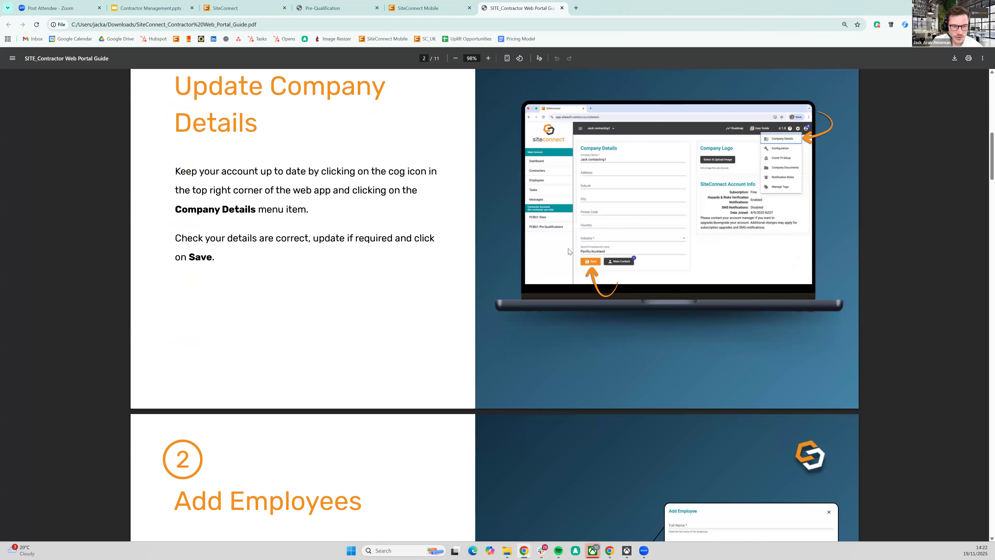
pyautogui.scroll(-16, 569, 251)
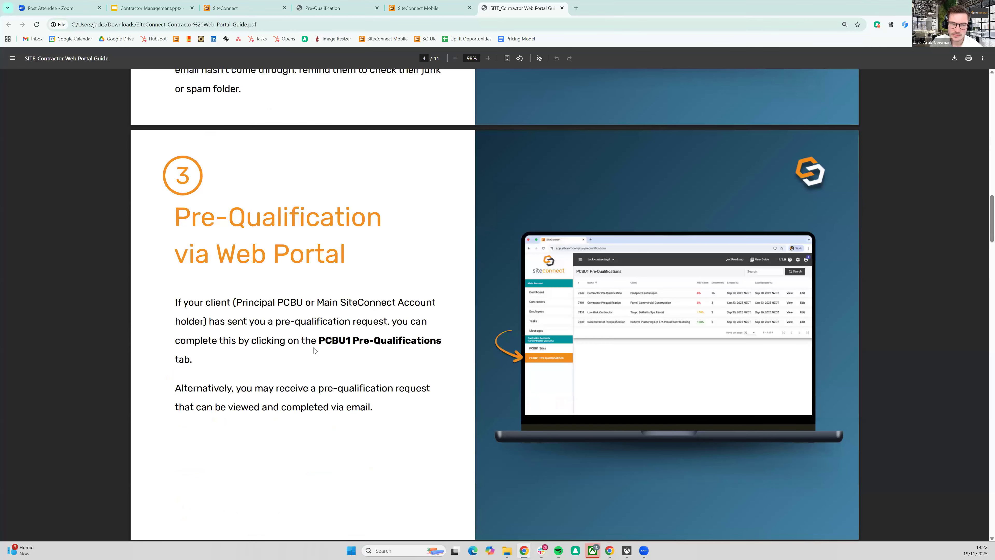
pyautogui.scroll(-10, 404, 286)
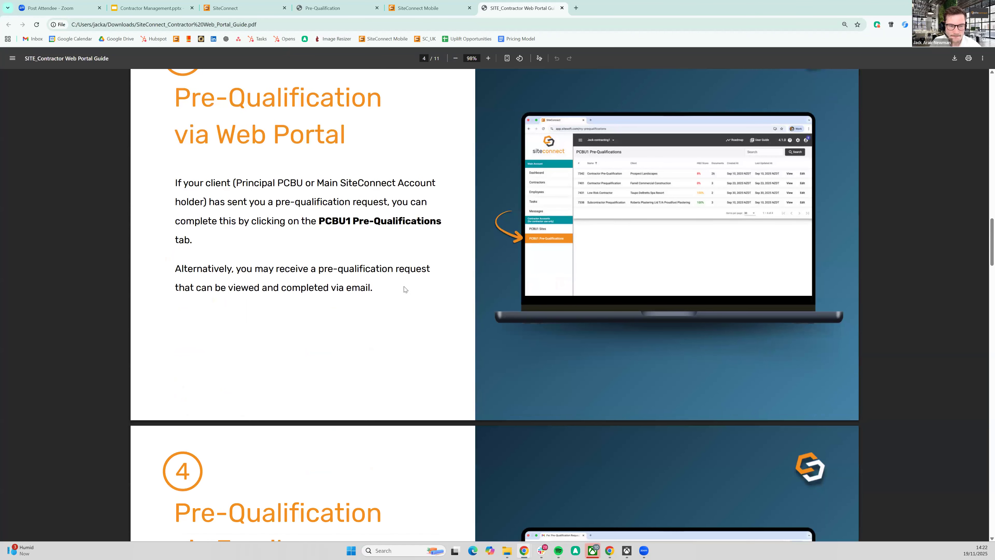
pyautogui.scroll(-2, 395, 280)
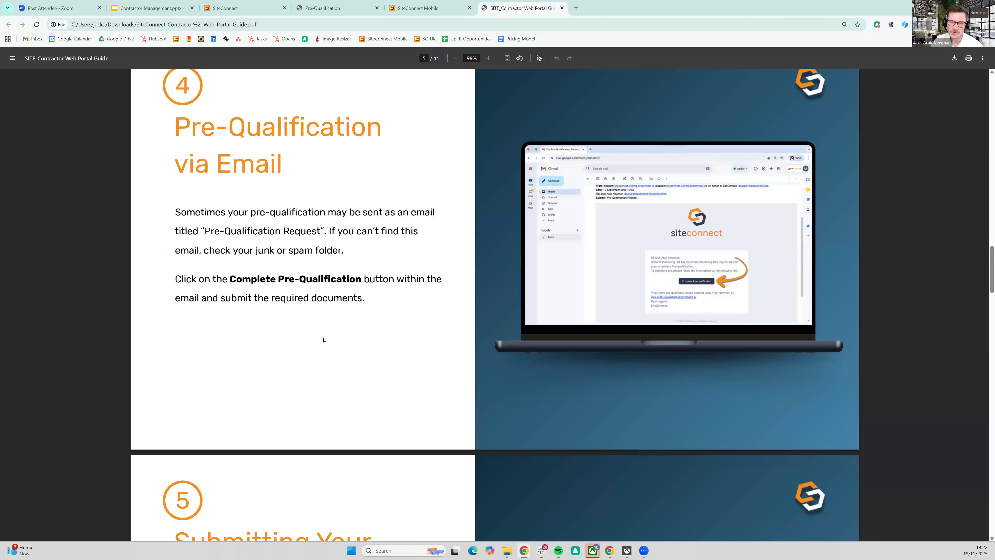
pyautogui.scroll(1, 327, 331)
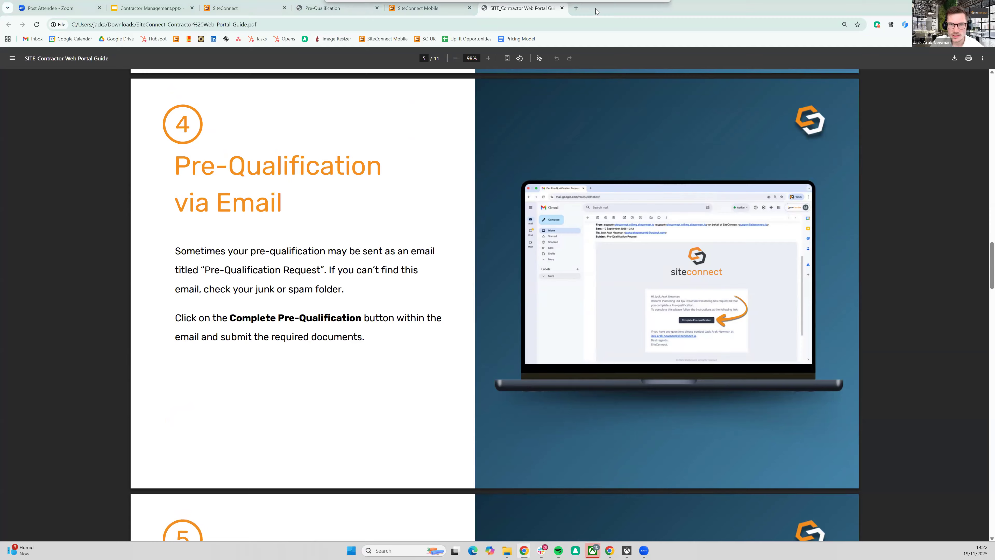
# Step: Review the Contractor Prequalification form's questions, answers and expiry dates, including the Public/General Liability Insurance description
pyautogui.moveTo(596, 10); pyautogui.dragTo(595, 8)
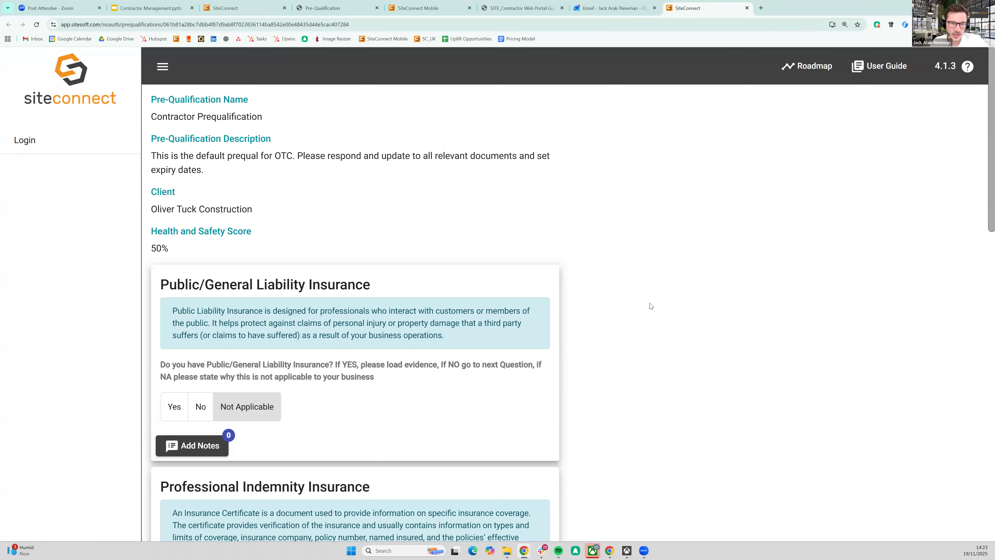
pyautogui.scroll(-3, 627, 294)
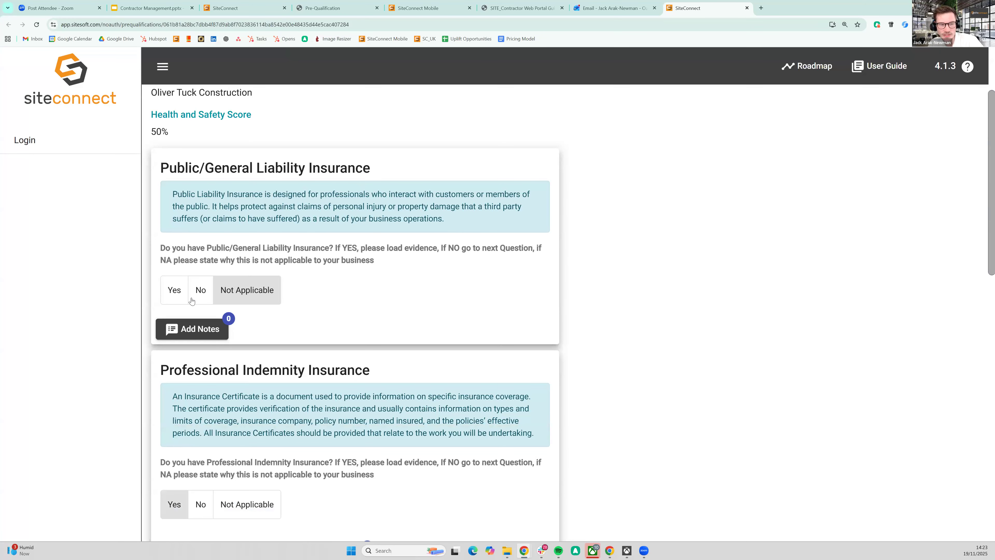
pyautogui.scroll(-8, 239, 299)
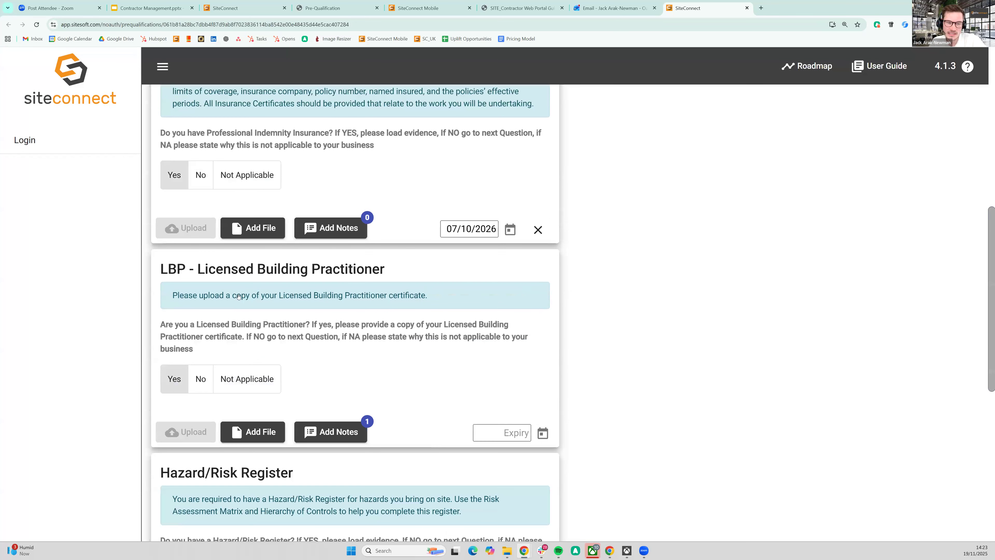
pyautogui.scroll(-2, 238, 296)
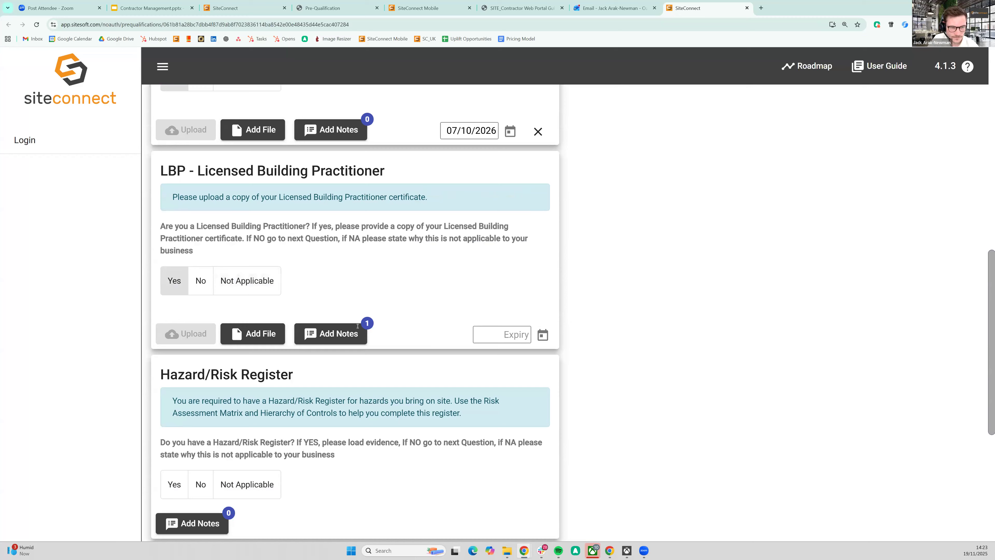
pyautogui.scroll(-9, 353, 310)
pyautogui.scroll(6, 329, 296)
pyautogui.scroll(15, 329, 294)
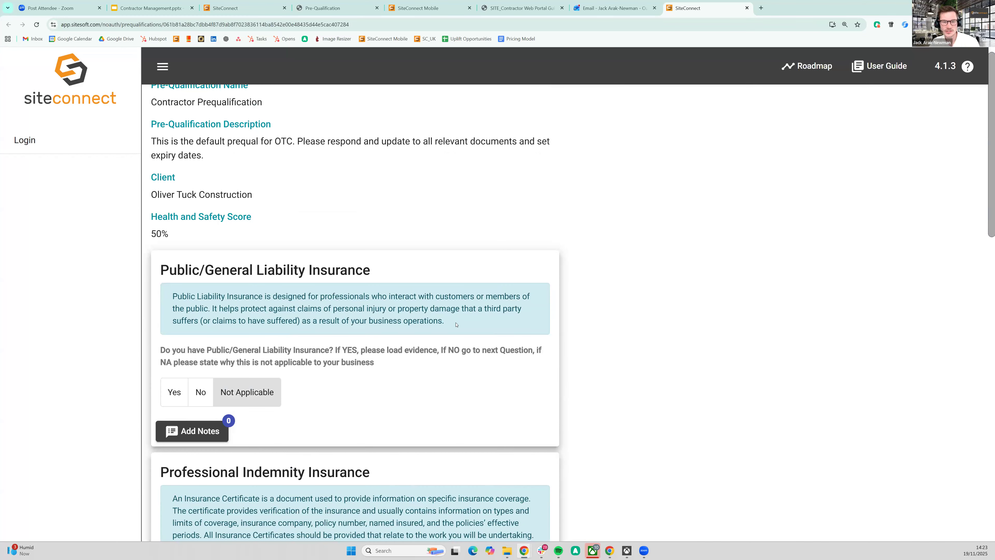
pyautogui.tripleClick(193, 299)
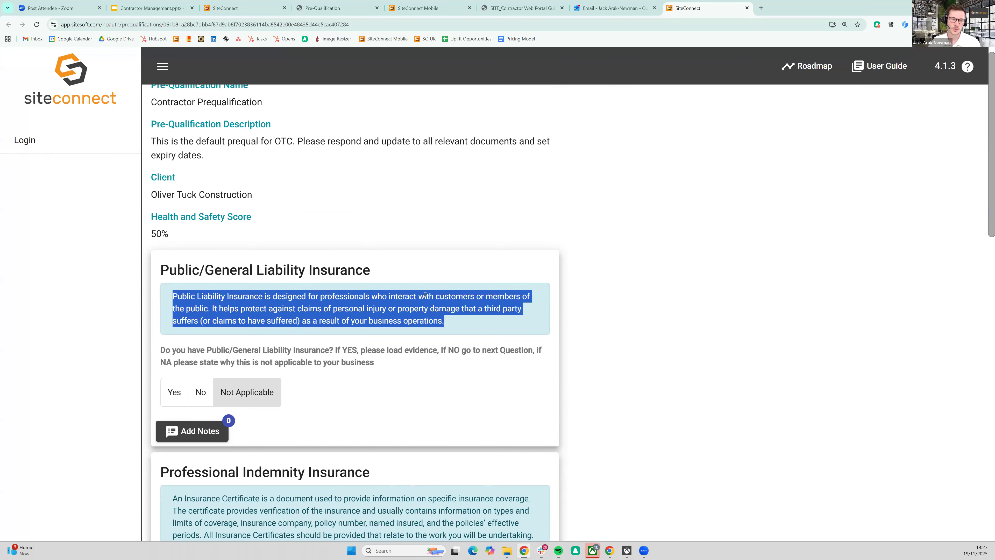
pyautogui.click(298, 300)
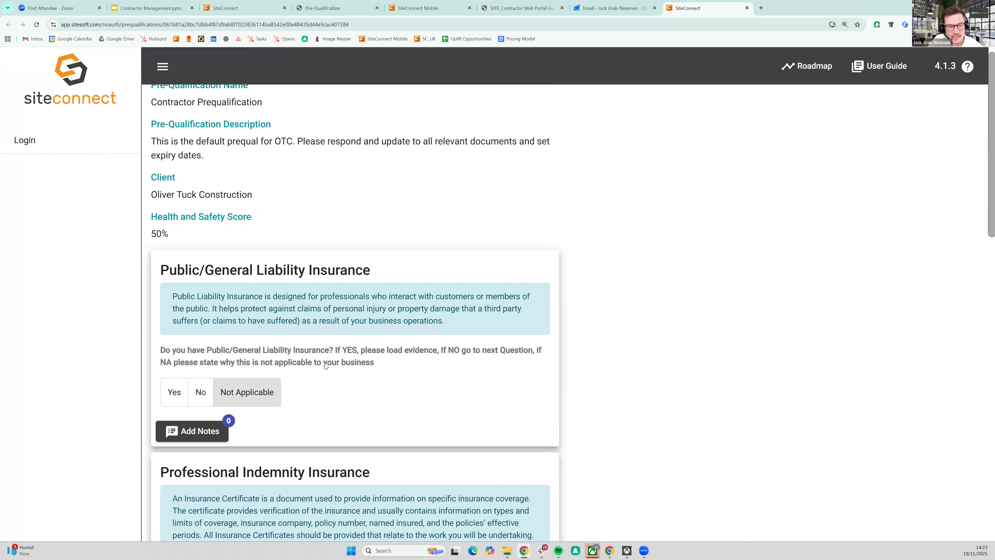
# Step: Keep Yes as the Professional Indemnity Insurance answer, and view its Add Notes form without saving a note
pyautogui.scroll(-4, 274, 392)
pyautogui.click(174, 447)
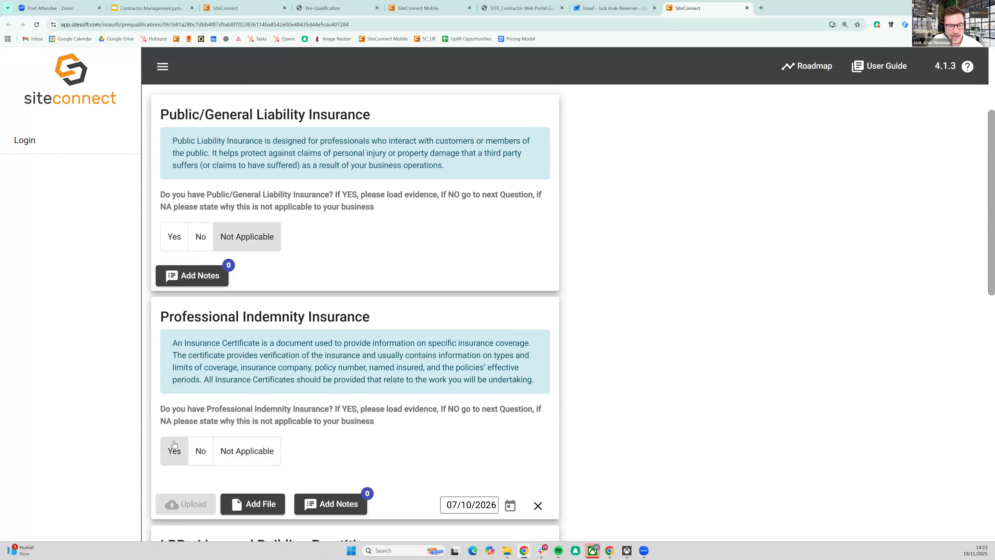
pyautogui.click(175, 455)
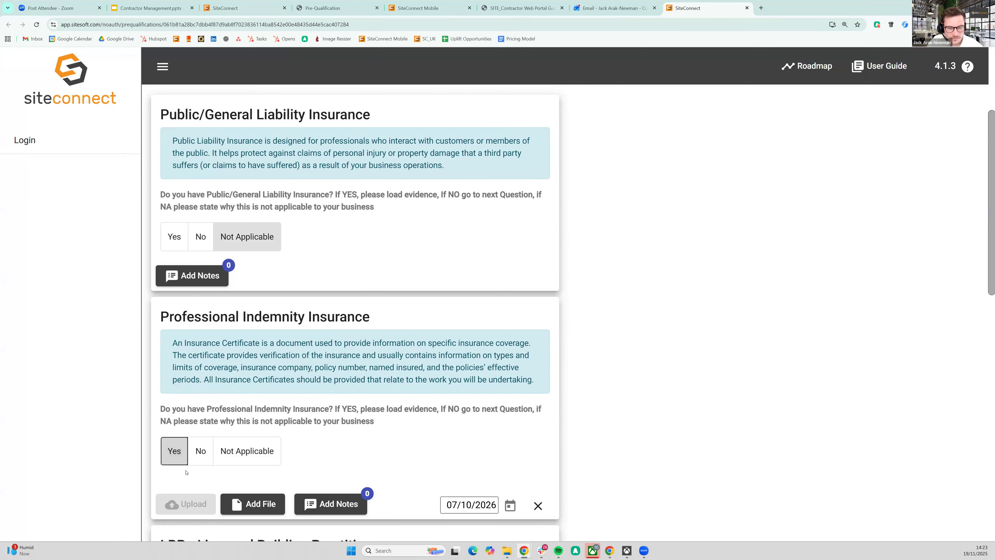
pyautogui.click(331, 503)
pyautogui.click(433, 280)
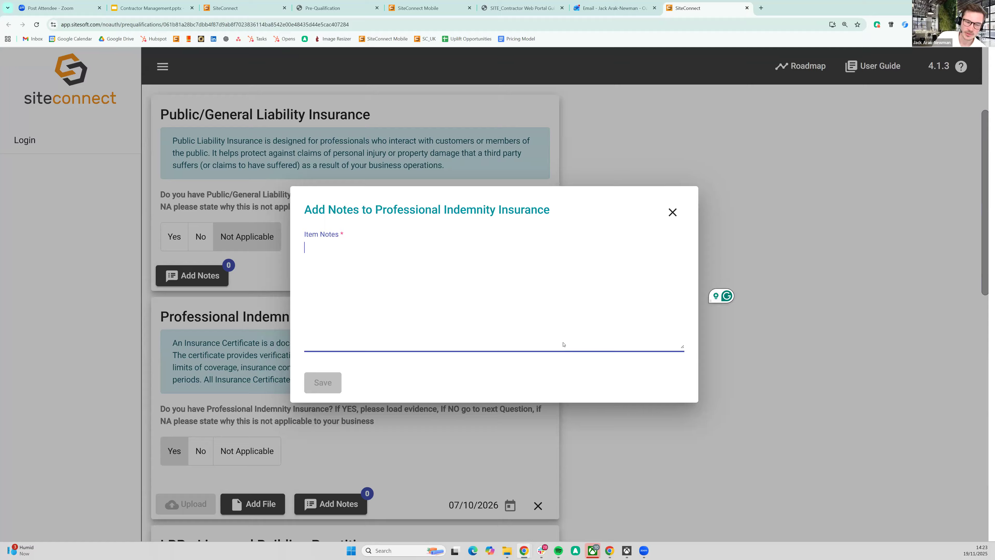
pyautogui.click(673, 212)
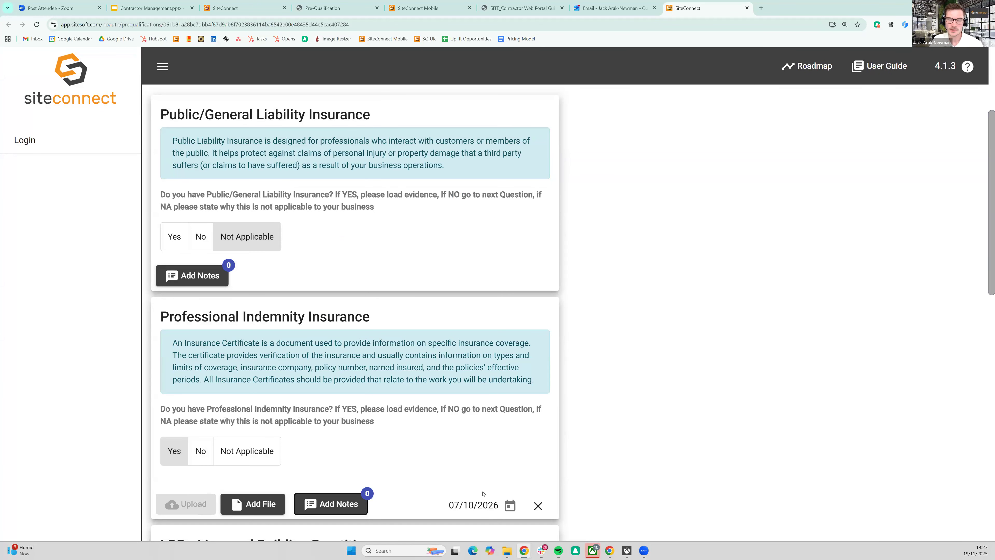
# Step: Look over the rest of the pre-qualification form, down to the submission section at its end
pyautogui.moveTo(476, 487)
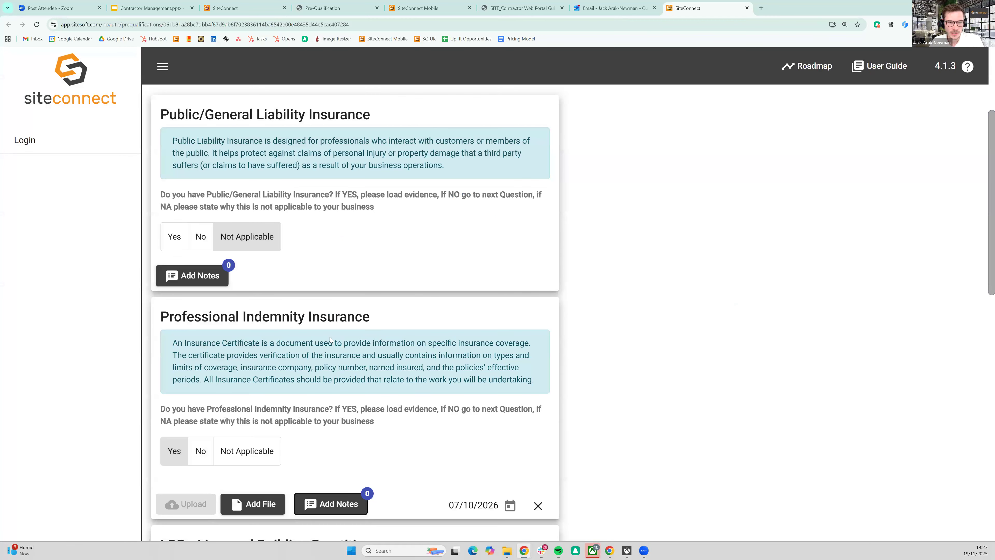
pyautogui.scroll(-15, 330, 344)
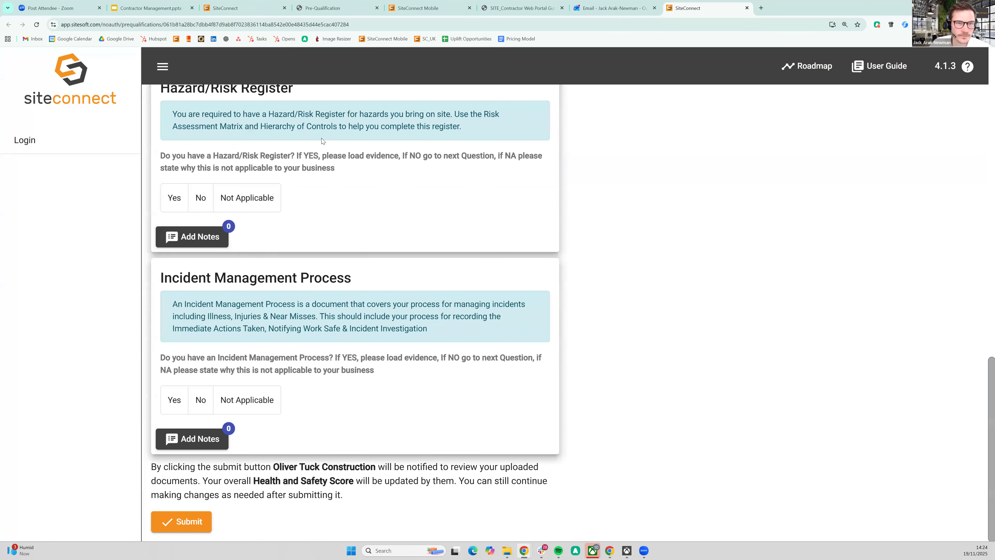
# Step: Return to the main SiteConnect portal's Contractors page and switch the active company account to Jack contracting1
pyautogui.click(246, 8)
pyautogui.click(248, 74)
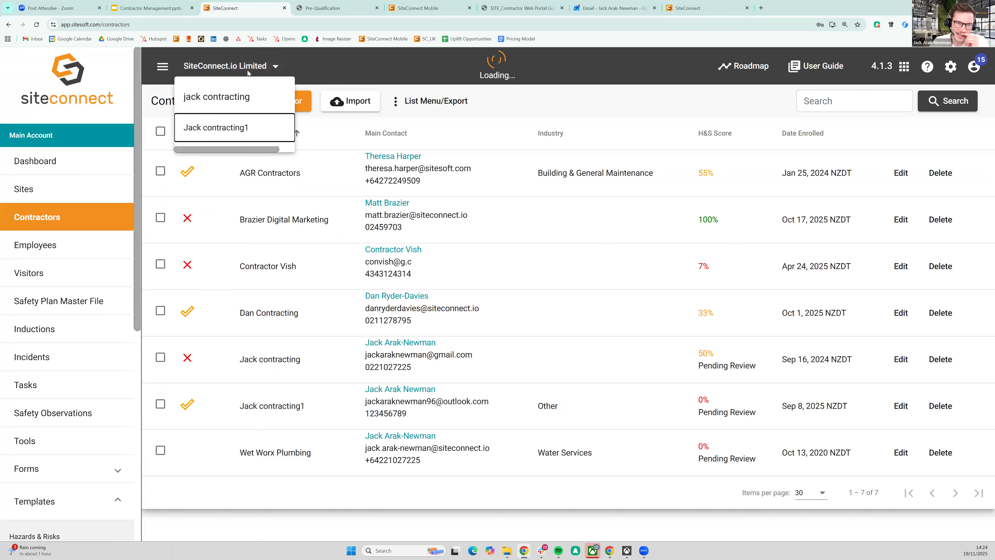
pyautogui.click(266, 100)
pyautogui.write('1')
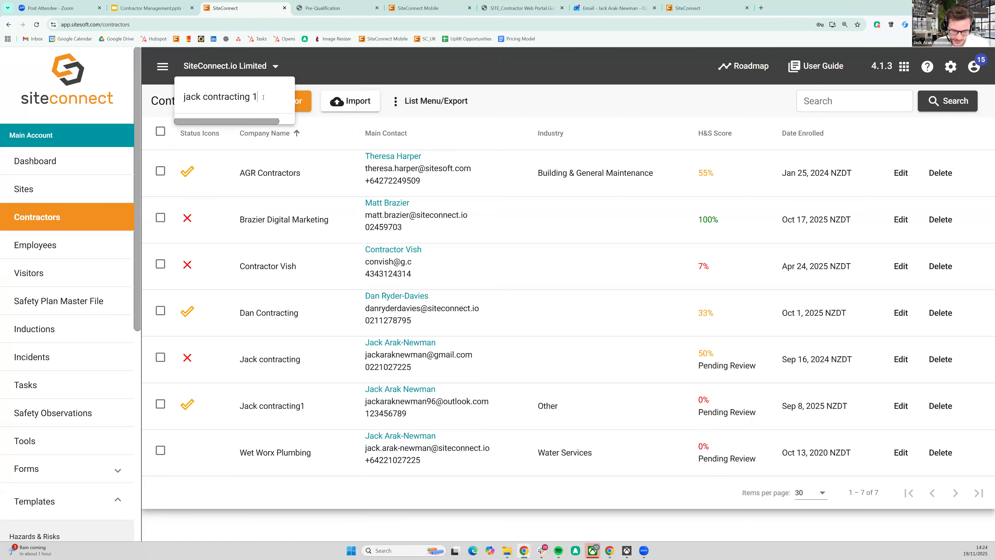
pyautogui.press('BackSpace')
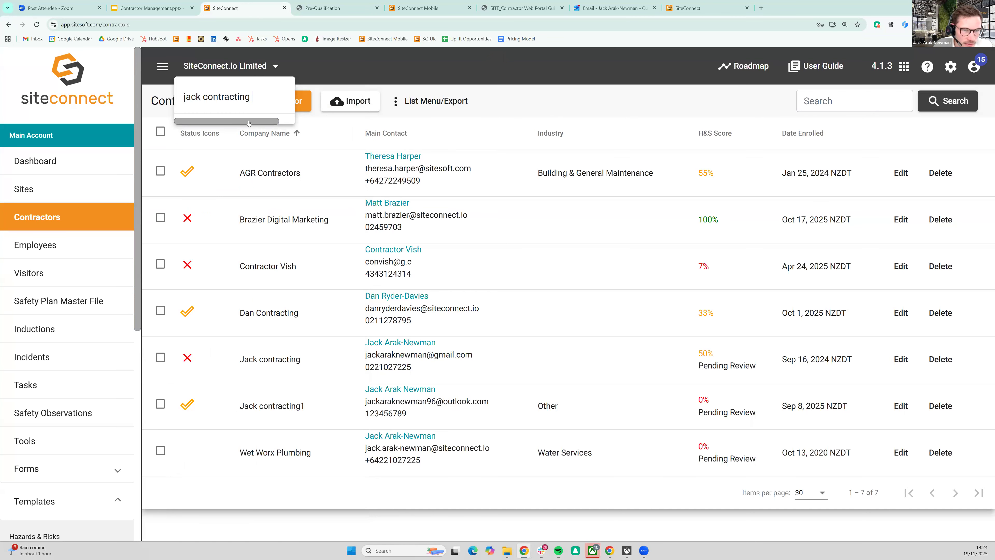
pyautogui.click(644, 170)
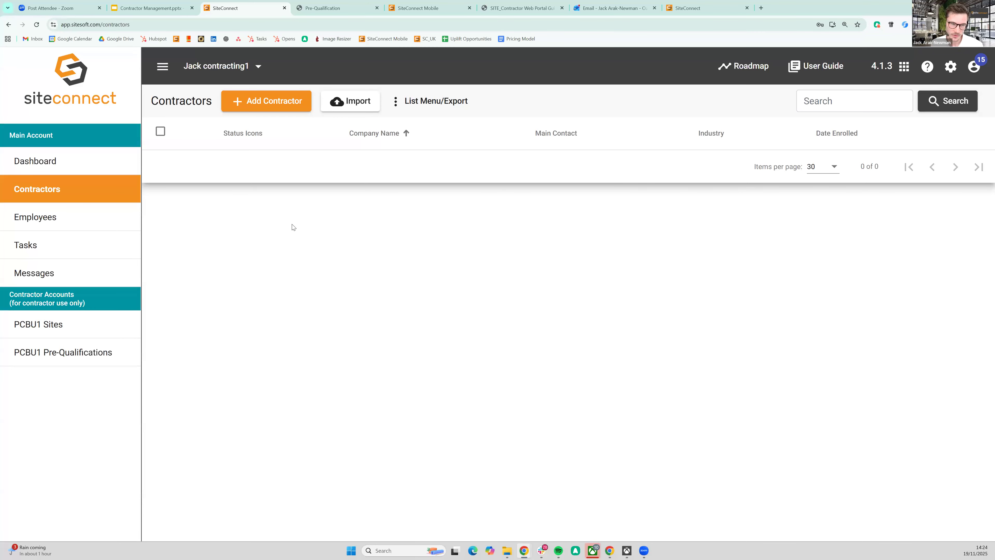
# Step: View the contractor account's PCBU1 Sites list and open its PCBU1 Pre-Qualifications page
pyautogui.click(68, 191)
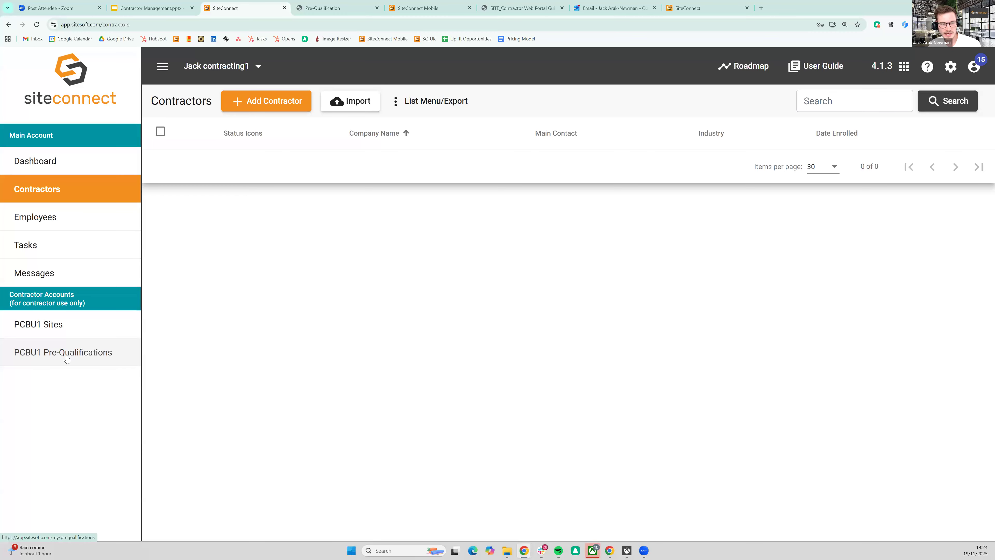
pyautogui.click(55, 327)
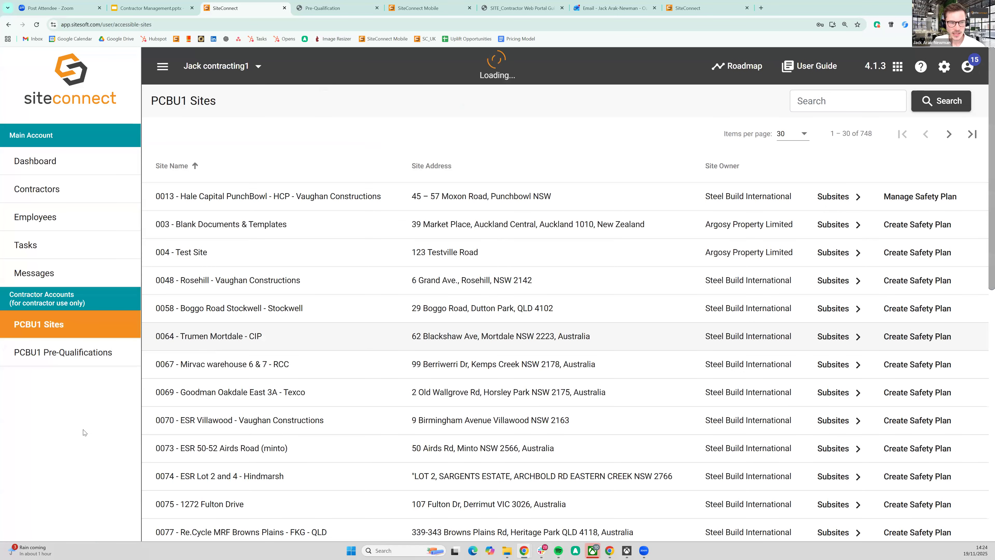
pyautogui.hotkey('alt', 'Left')
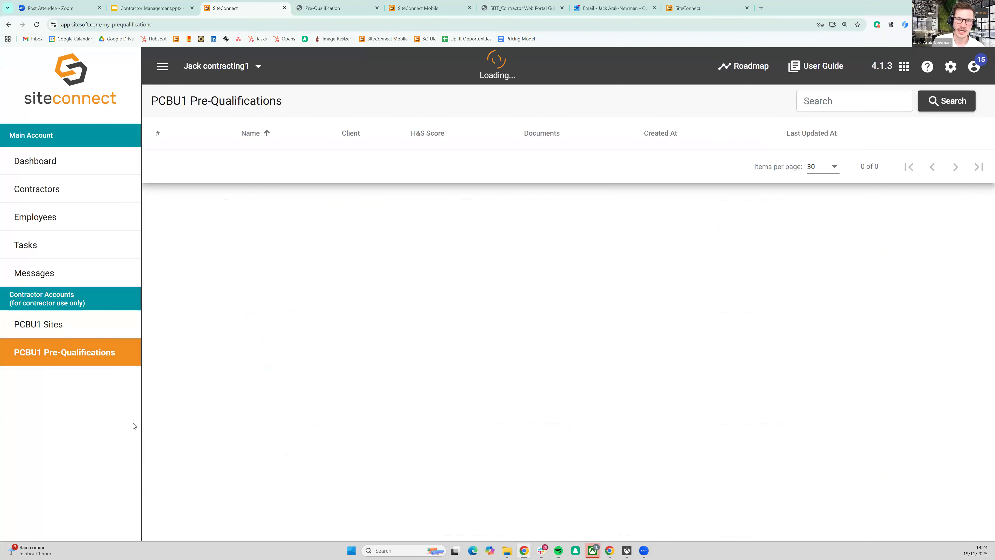